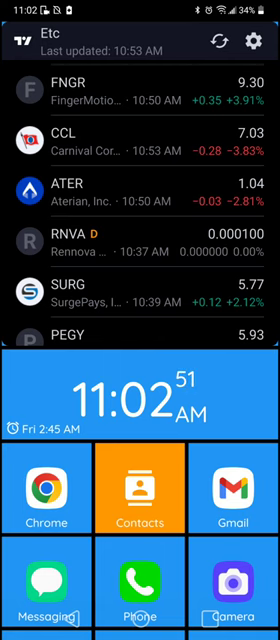
pyautogui.scroll(1, 140, 200)
pyautogui.scroll(-3, 140, 200)
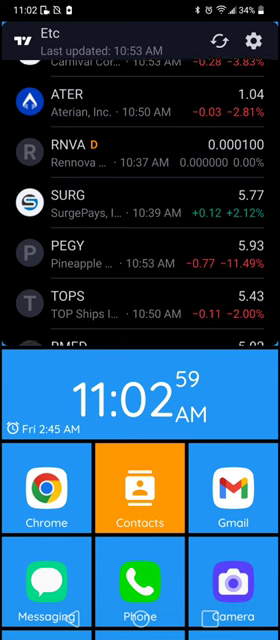
pyautogui.scroll(-1, 140, 200)
pyautogui.scroll(1, 140, 200)
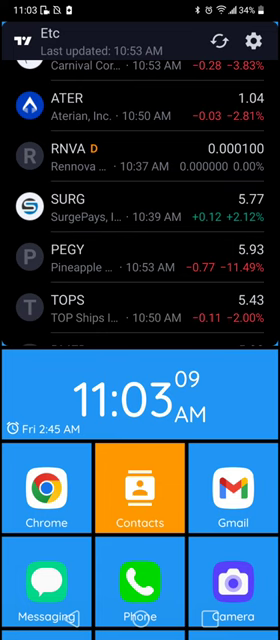
pyautogui.scroll(3, 140, 200)
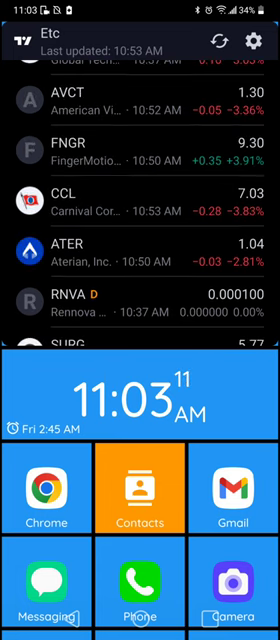
pyautogui.scroll(-1, 140, 200)
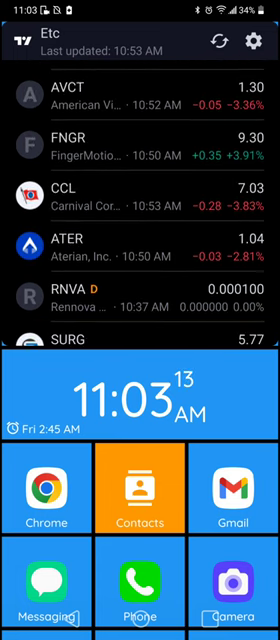
pyautogui.scroll(-1, 140, 200)
pyautogui.scroll(-1, 140, 200)
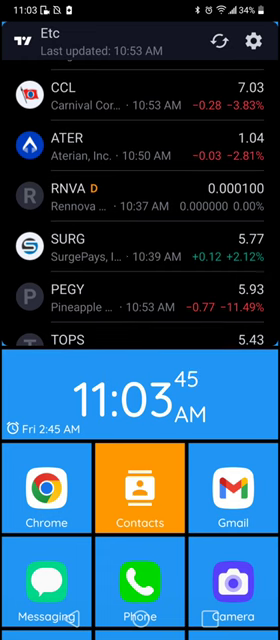
pyautogui.scroll(-1, 140, 200)
pyautogui.scroll(-1, 140, 200)
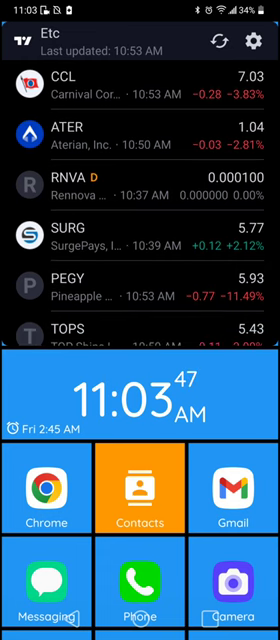
pyautogui.scroll(1, 140, 200)
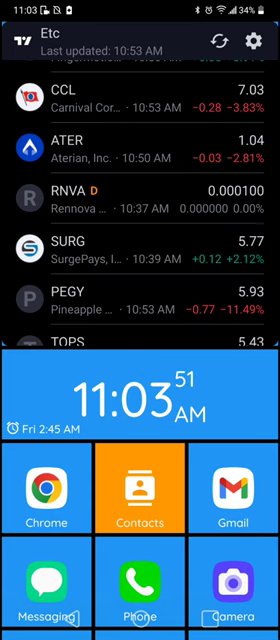
pyautogui.scroll(-1, 140, 200)
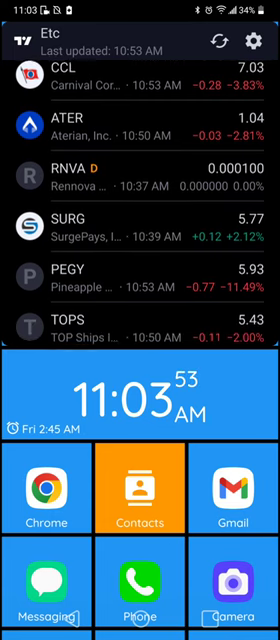
pyautogui.scroll(2, 140, 200)
pyautogui.scroll(1, 140, 200)
pyautogui.scroll(-1, 140, 200)
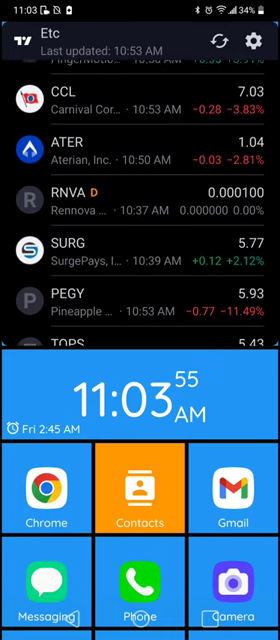
pyautogui.scroll(1, 140, 200)
pyautogui.scroll(-1, 140, 200)
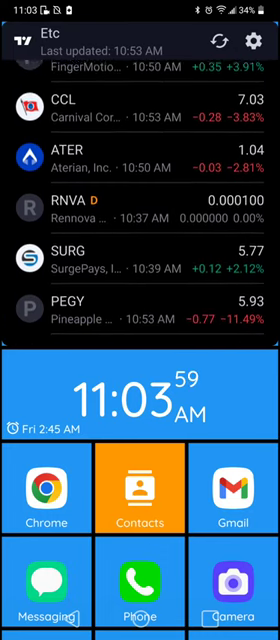
pyautogui.scroll(1, 140, 200)
pyautogui.scroll(1, 140, 200)
pyautogui.scroll(-1, 140, 200)
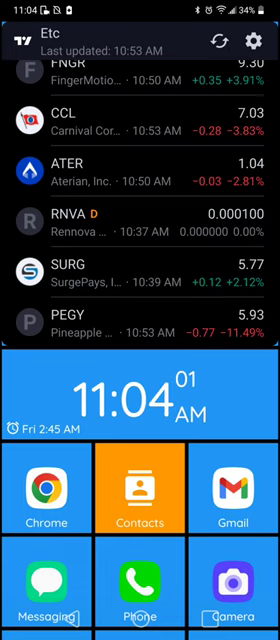
pyautogui.scroll(1, 140, 200)
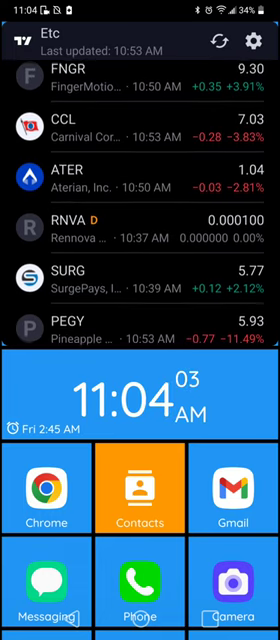
pyautogui.scroll(-1, 140, 200)
pyautogui.scroll(-1, 140, 200)
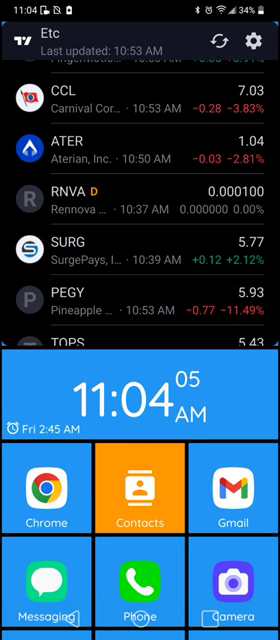
pyautogui.scroll(1, 140, 200)
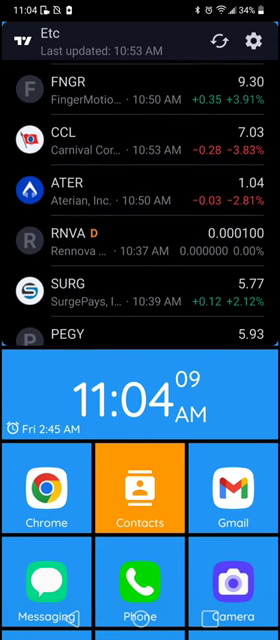
pyautogui.scroll(-1, 140, 270)
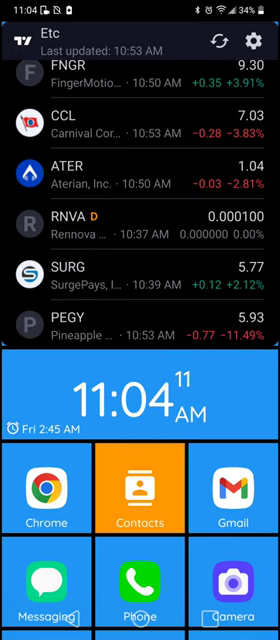
pyautogui.scroll(-1, 140, 200)
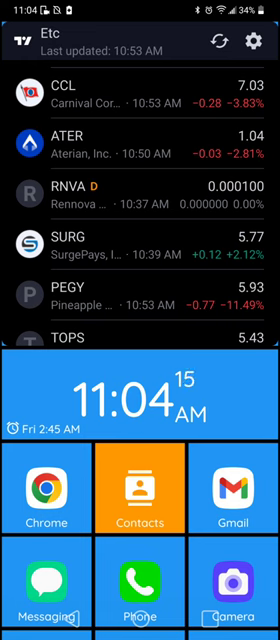
pyautogui.scroll(-2, 140, 200)
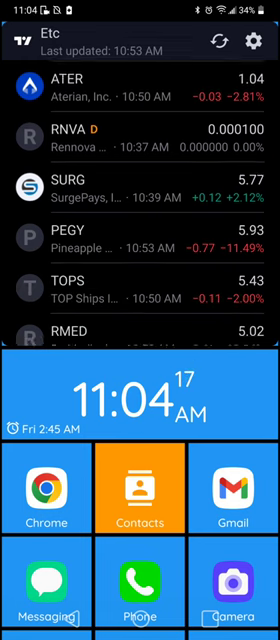
pyautogui.scroll(-1, 140, 200)
pyautogui.scroll(1, 140, 200)
pyautogui.scroll(2, 140, 200)
pyautogui.scroll(1, 140, 200)
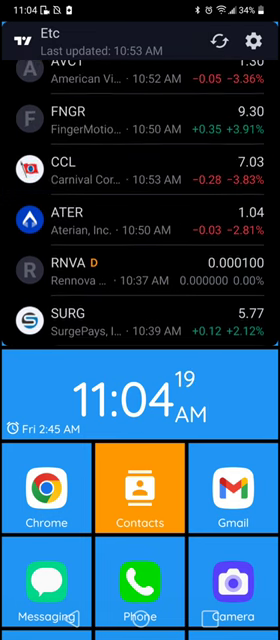
pyautogui.scroll(-1, 140, 200)
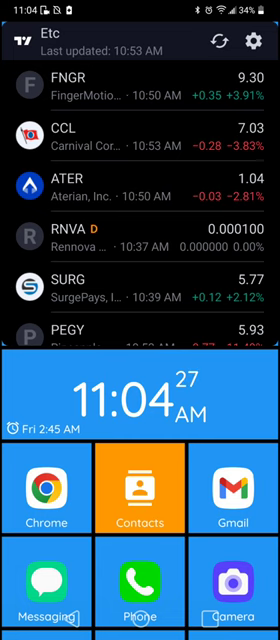
pyautogui.scroll(3, 140, 200)
pyautogui.scroll(5, 140, 200)
pyautogui.scroll(5, 140, 200)
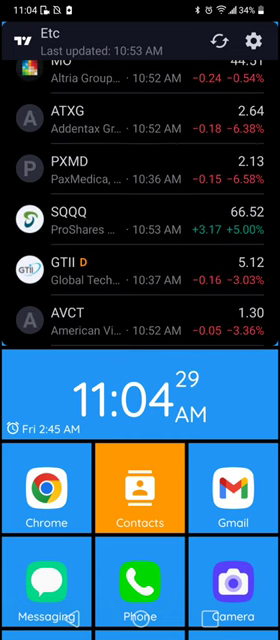
pyautogui.scroll(-1, 140, 200)
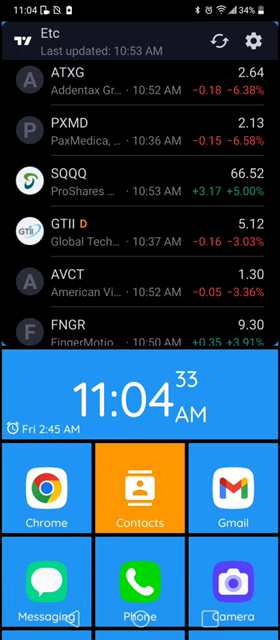
pyautogui.scroll(-1, 140, 200)
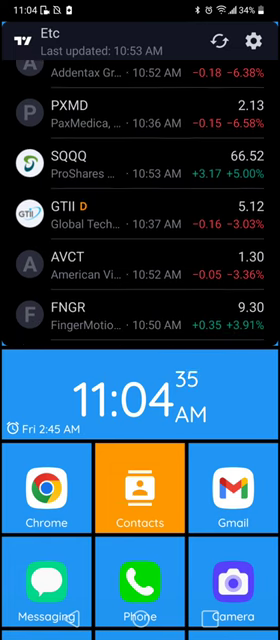
# Step: Open AVCT's hourly chart and pan across recent MACD history
pyautogui.click(140, 265)
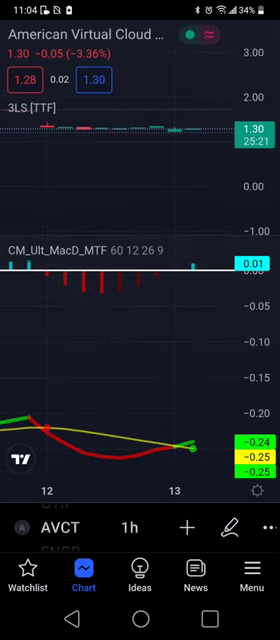
pyautogui.moveTo(140, 400); pyautogui.dragTo(127, 348)
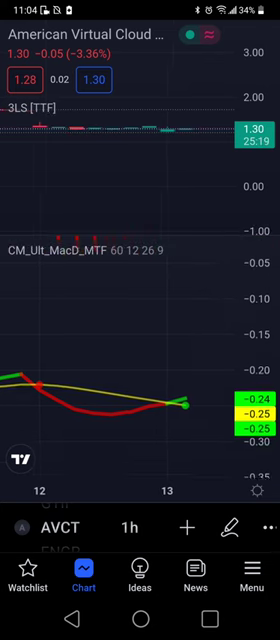
pyautogui.moveTo(100, 400); pyautogui.dragTo(170, 400)
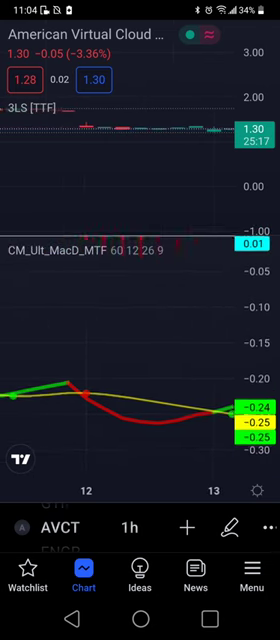
pyautogui.moveTo(140, 400); pyautogui.dragTo(117, 400)
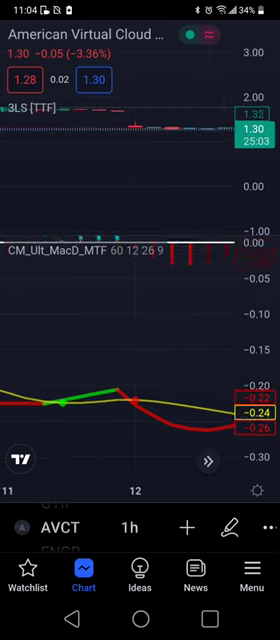
pyautogui.moveTo(160, 380); pyautogui.dragTo(100, 380)
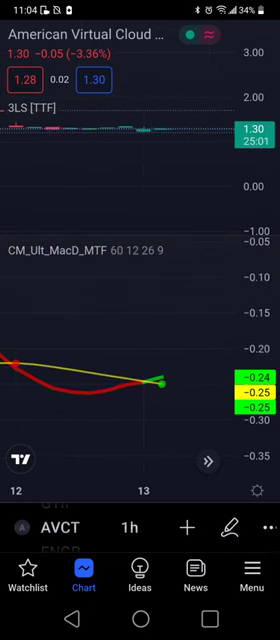
# Step: Maximize the CM_Ult_MacD_MTF pane, showing its zero line and histogram
pyautogui.click(79, 326)
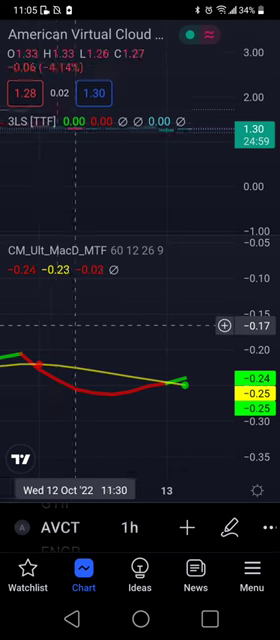
pyautogui.doubleClick(79, 326)
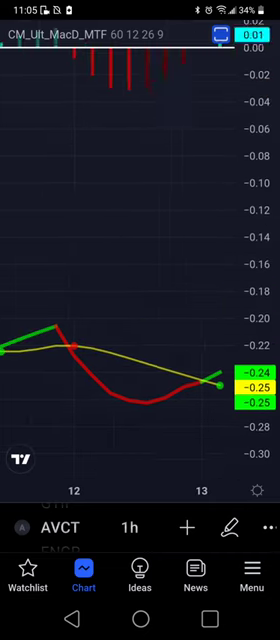
pyautogui.moveTo(60, 300); pyautogui.dragTo(200, 300)
pyautogui.moveTo(140, 300); pyautogui.dragTo(146, 300)
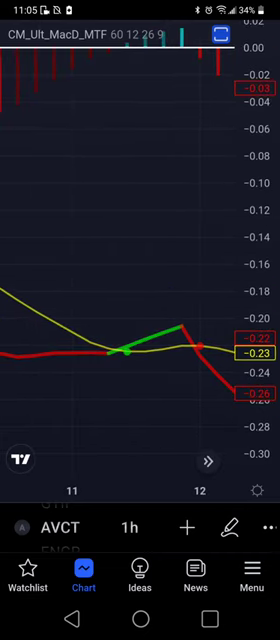
pyautogui.moveTo(140, 150); pyautogui.dragTo(140, 335)
pyautogui.moveTo(140, 200); pyautogui.dragTo(140, 400)
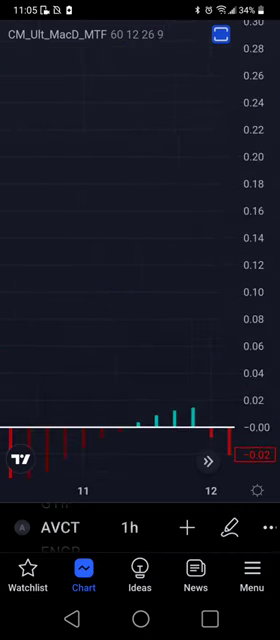
pyautogui.moveTo(100, 300); pyautogui.dragTo(165, 300)
# Step: Review AVCT's MACD crossovers from the 12th back to early October
pyautogui.moveTo(60, 300); pyautogui.dragTo(220, 300)
pyautogui.moveTo(100, 300); pyautogui.dragTo(140, 300)
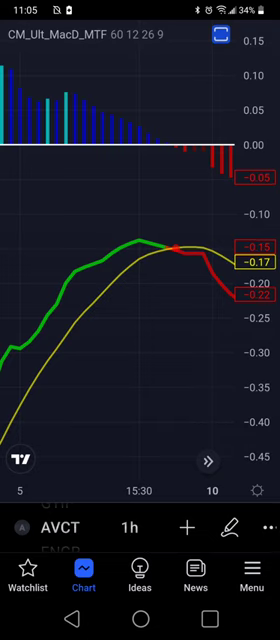
pyautogui.moveTo(200, 350); pyautogui.dragTo(60, 350)
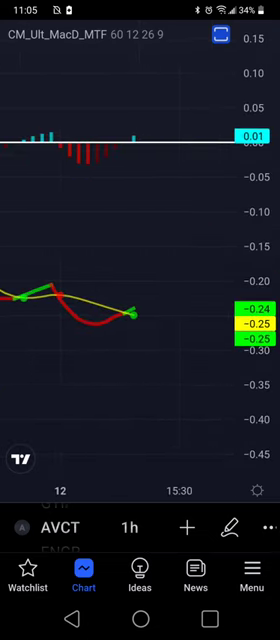
pyautogui.moveTo(140, 350); pyautogui.dragTo(142, 350)
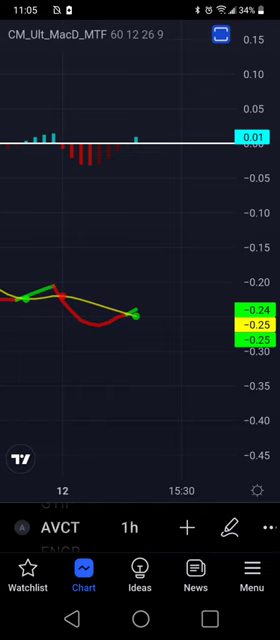
pyautogui.moveTo(100, 350); pyautogui.dragTo(259, 350)
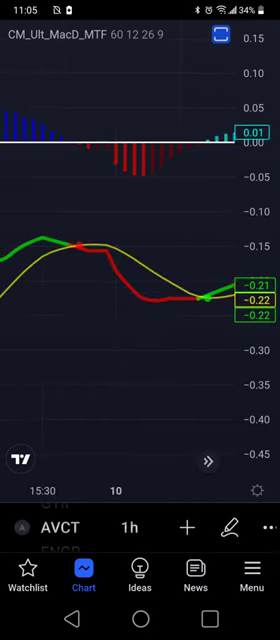
pyautogui.moveTo(100, 350); pyautogui.dragTo(160, 350)
pyautogui.moveTo(100, 350); pyautogui.dragTo(180, 350)
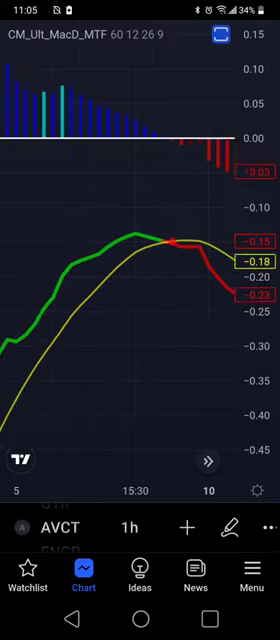
pyautogui.moveTo(100, 350)
pyautogui.mouseDown()
pyautogui.moveTo(209, 350)
pyautogui.moveTo(85, 350)
pyautogui.mouseUp()
# Step: Return to AVCT's latest MACD bars, then switch the chart to GTII
pyautogui.moveTo(140, 350); pyautogui.dragTo(146, 324)
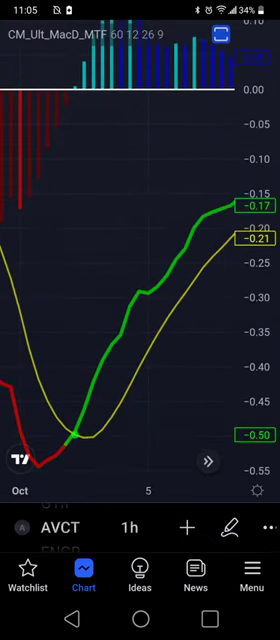
pyautogui.moveTo(200, 350); pyautogui.dragTo(130, 350)
pyautogui.moveTo(220, 350); pyautogui.dragTo(60, 350)
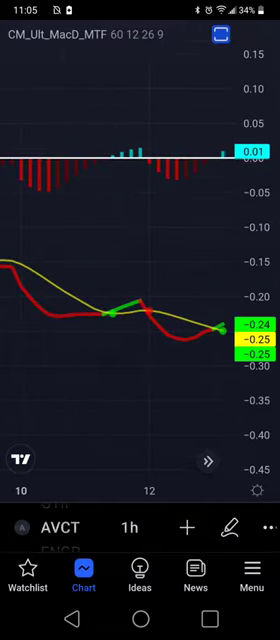
pyautogui.moveTo(210, 350); pyautogui.dragTo(60, 350)
pyautogui.moveTo(130, 330); pyautogui.dragTo(133, 344)
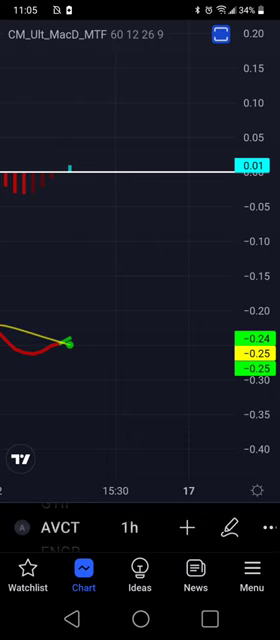
pyautogui.moveTo(60, 515); pyautogui.dragTo(60, 550)
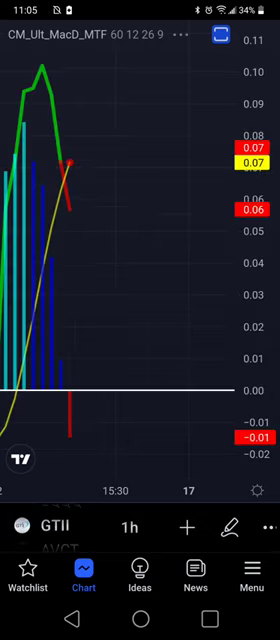
# Step: Rescale GTII's MACD pane so its lines and zero line are visible
pyautogui.moveTo(120, 300)
pyautogui.mouseDown()
pyautogui.moveTo(134, 353)
pyautogui.moveTo(148, 377)
pyautogui.moveTo(152, 405)
pyautogui.moveTo(130, 430)
pyautogui.moveTo(115, 422)
pyautogui.moveTo(150, 432)
pyautogui.moveTo(127, 439)
pyautogui.mouseUp()
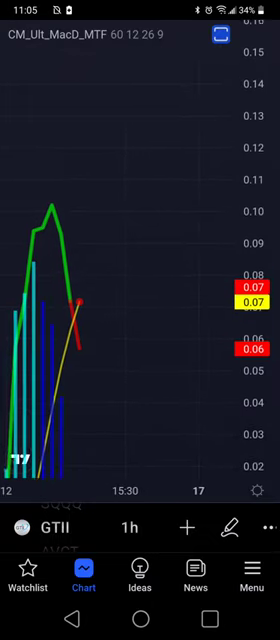
pyautogui.moveTo(150, 200); pyautogui.dragTo(150, 409)
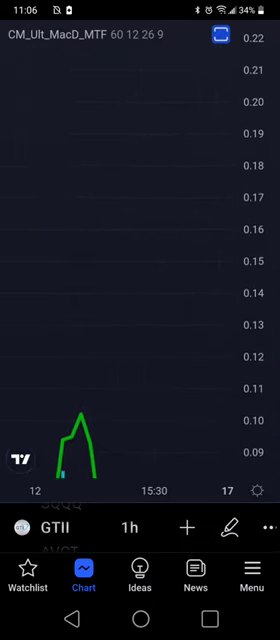
pyautogui.moveTo(150, 350)
pyautogui.mouseDown()
pyautogui.moveTo(175, 230)
pyautogui.moveTo(141, 202)
pyautogui.moveTo(89, 136)
pyautogui.moveTo(110, 127)
pyautogui.mouseUp()
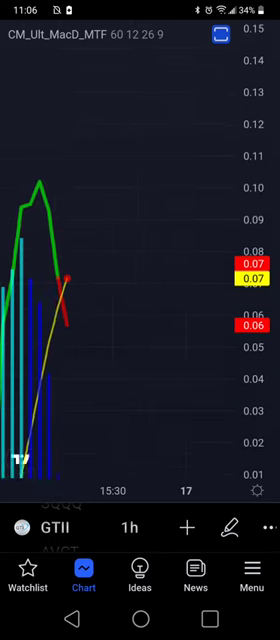
pyautogui.moveTo(255, 300); pyautogui.dragTo(255, 390)
# Step: Select the MACD, view its crossover above zero, and restore the split layout
pyautogui.click(55, 34)
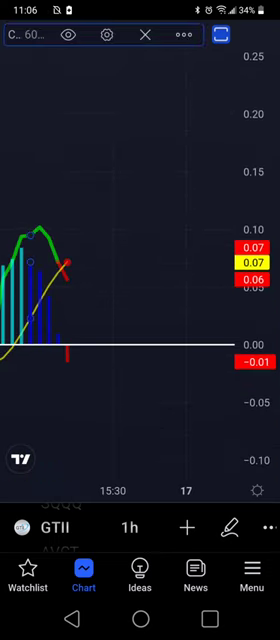
pyautogui.moveTo(140, 250); pyautogui.dragTo(140, 400)
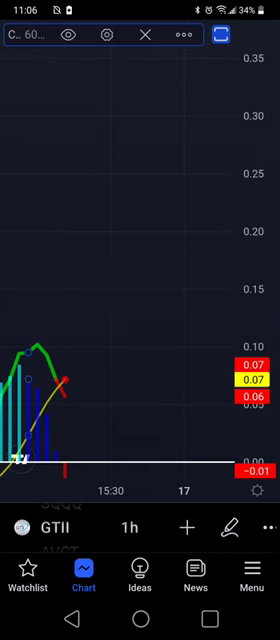
pyautogui.doubleClick(140, 250)
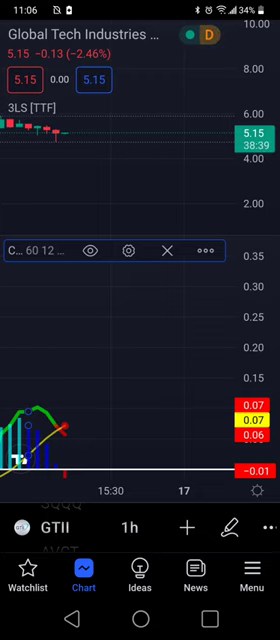
pyautogui.moveTo(120, 420); pyautogui.dragTo(168, 420)
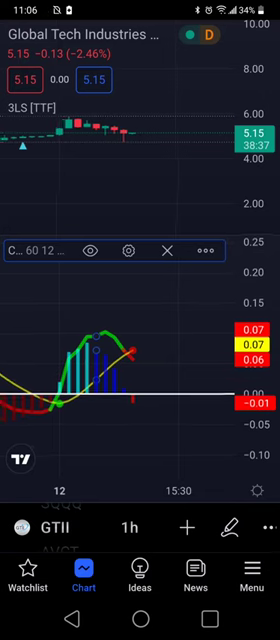
pyautogui.moveTo(120, 400); pyautogui.dragTo(139, 400)
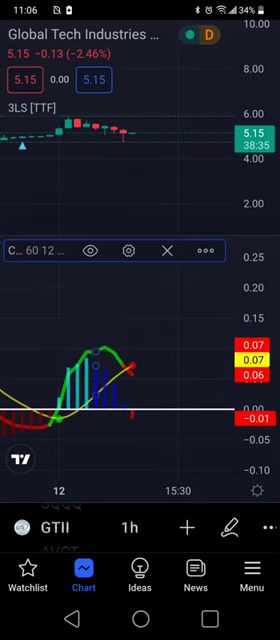
pyautogui.moveTo(120, 400); pyautogui.dragTo(186, 400)
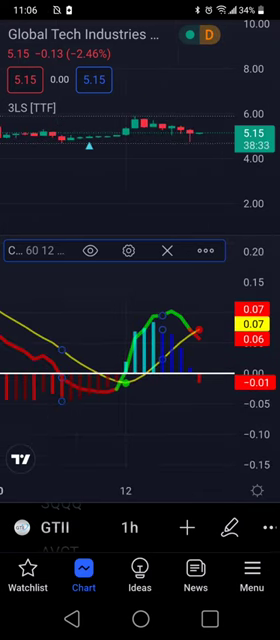
pyautogui.moveTo(120, 400); pyautogui.dragTo(134, 400)
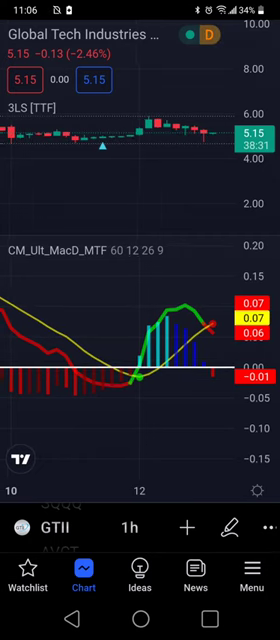
pyautogui.moveTo(10, 95)
pyautogui.mouseDown()
pyautogui.moveTo(18, 100)
pyautogui.moveTo(57, 100)
pyautogui.mouseUp()
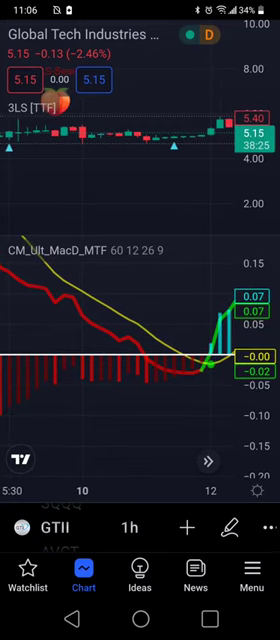
pyautogui.moveTo(200, 150); pyautogui.dragTo(50, 150)
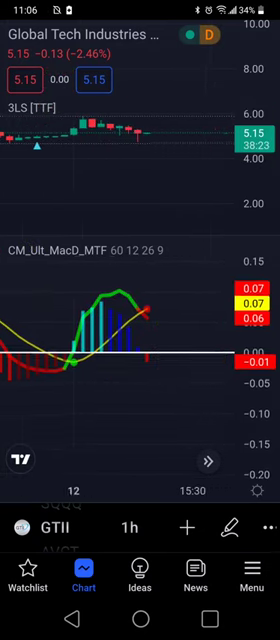
pyautogui.moveTo(150, 150); pyautogui.dragTo(126, 150)
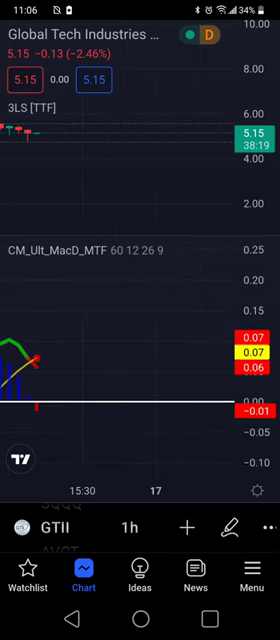
pyautogui.moveTo(100, 150); pyautogui.dragTo(138, 150)
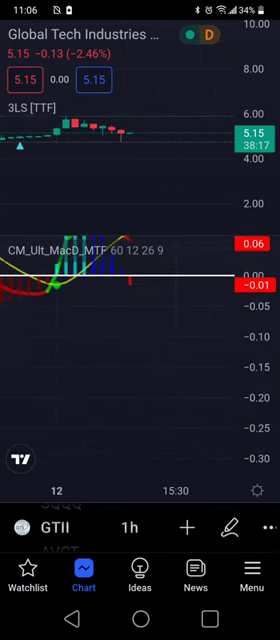
pyautogui.moveTo(40, 150)
pyautogui.mouseDown()
pyautogui.moveTo(200, 150)
pyautogui.moveTo(111, 150)
pyautogui.mouseUp()
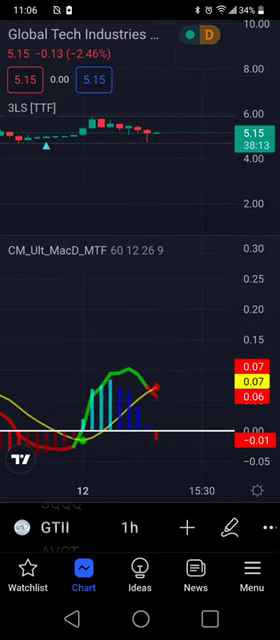